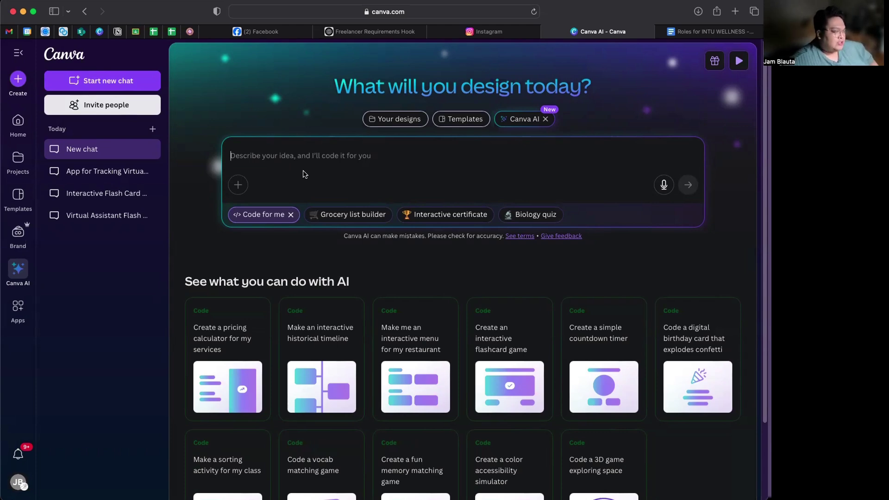
# Switch Canva AI to Code and request an app where virtual assistants track their job applications
pyautogui.click(396, 124)
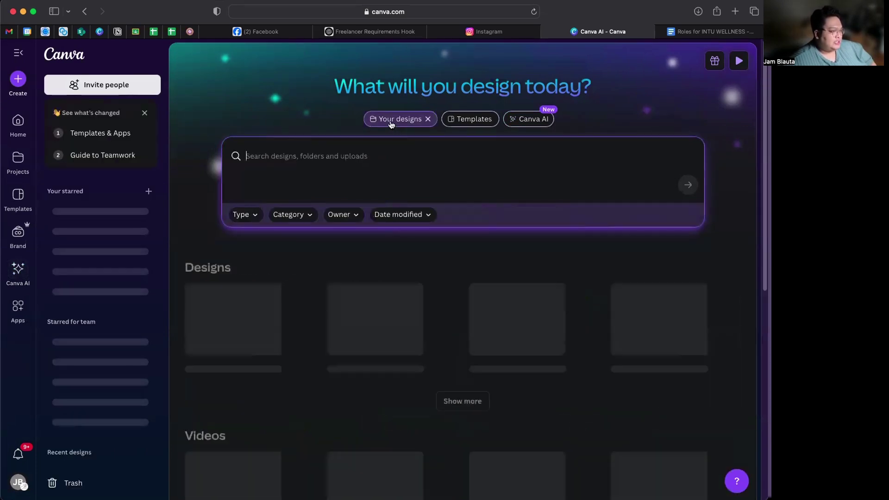
pyautogui.click(428, 119)
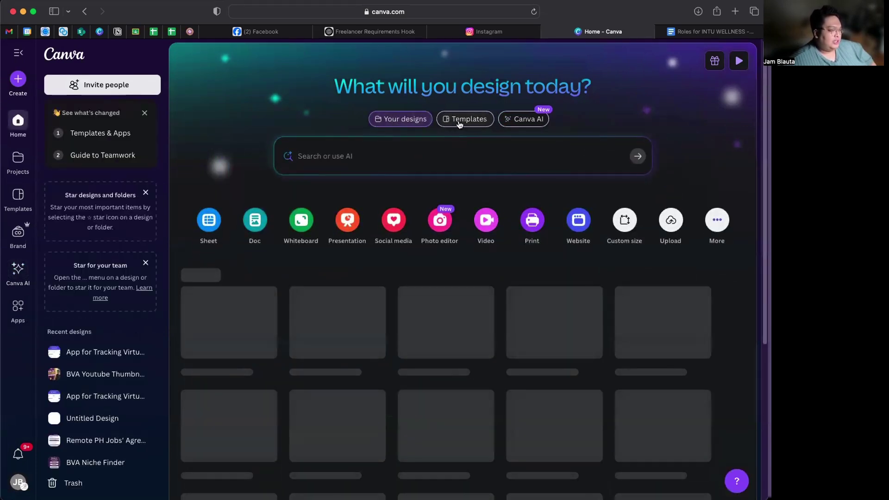
pyautogui.click(533, 120)
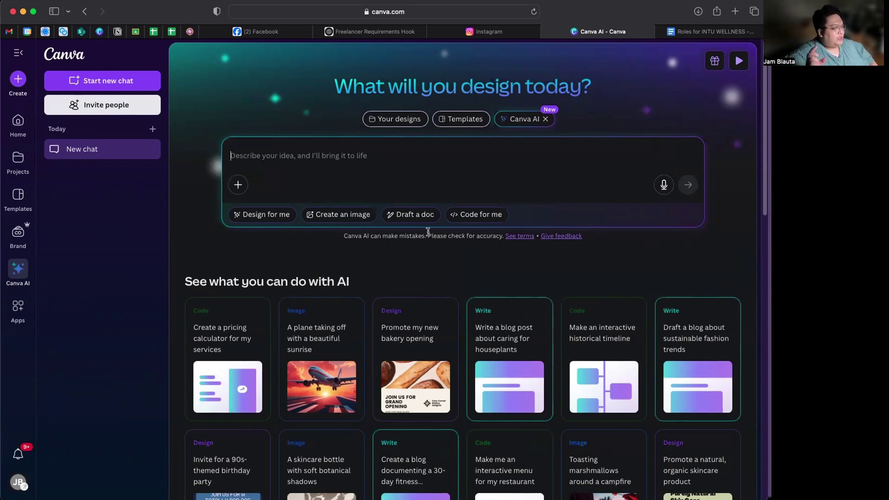
pyautogui.click(476, 214)
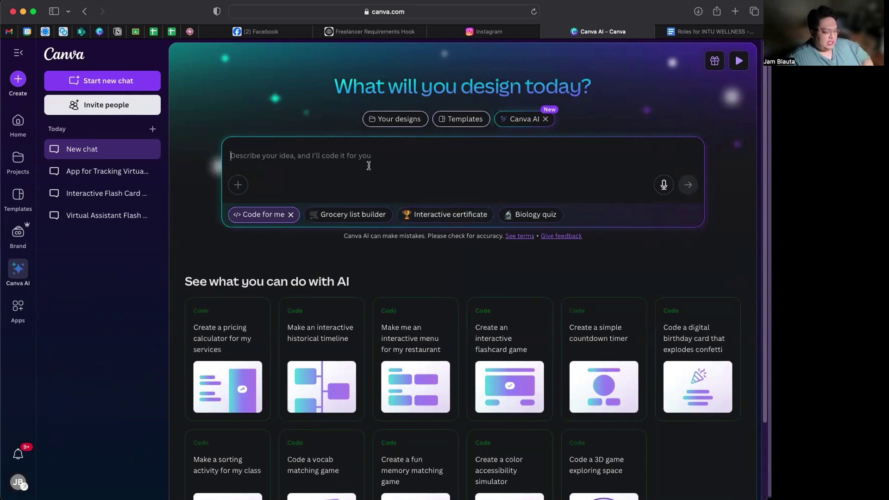
pyautogui.write('cxr')
pyautogui.write('eat')
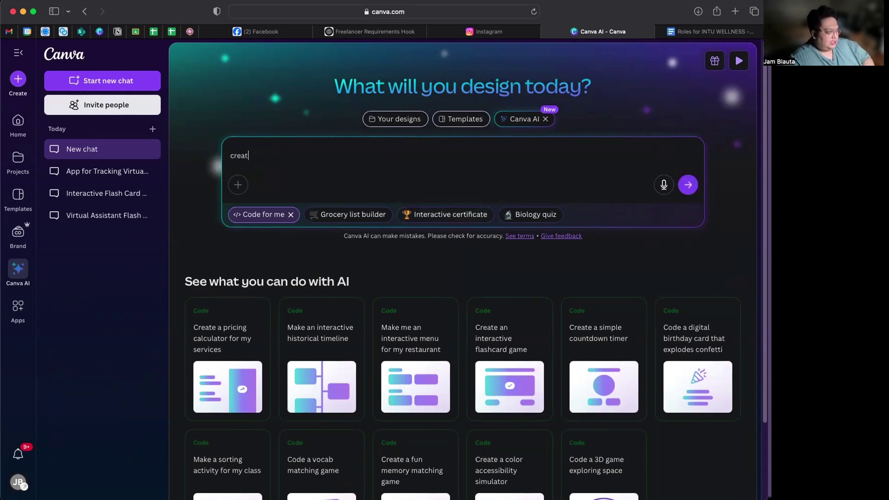
pyautogui.write('e an app ')
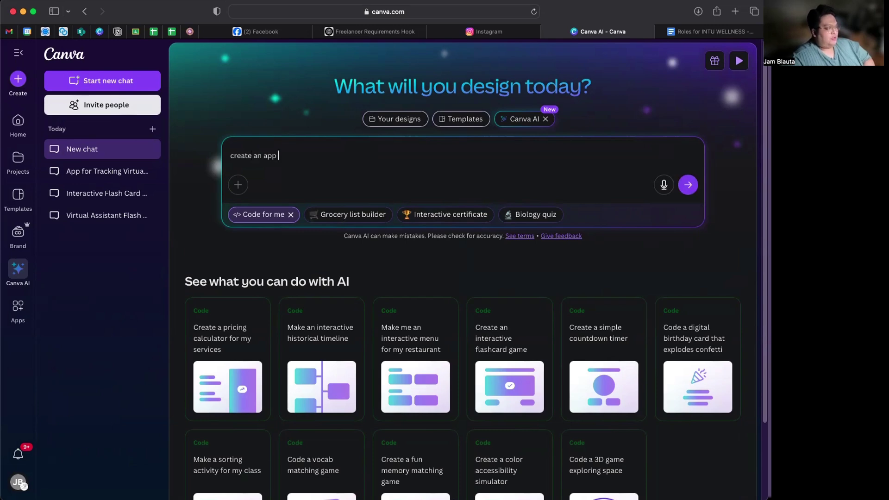
pyautogui.write('where')
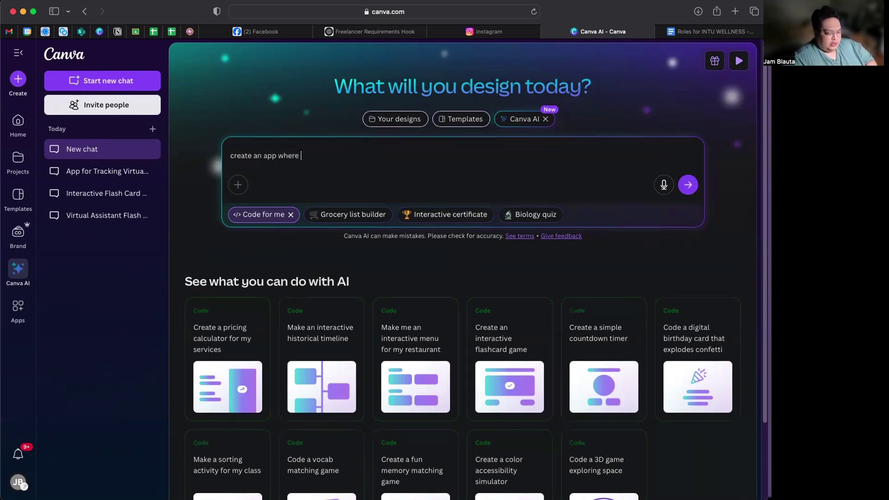
pyautogui.write(' virtual assistants can track')
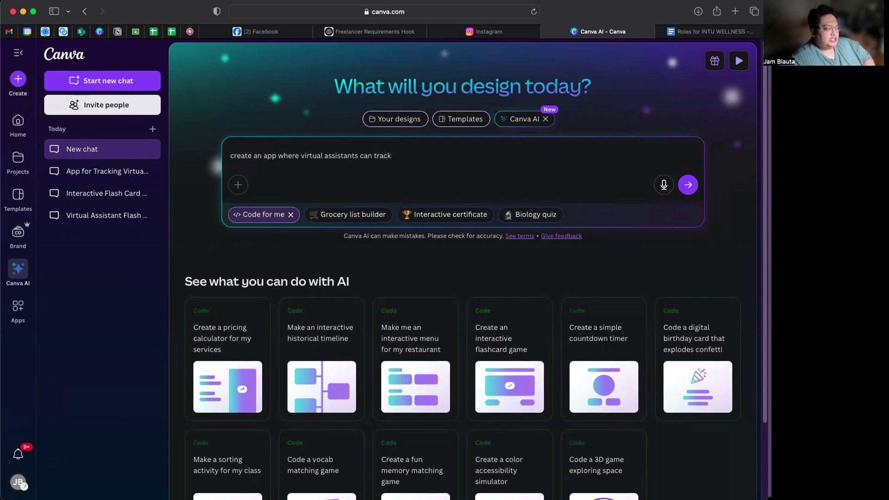
pyautogui.write(' their a[[')
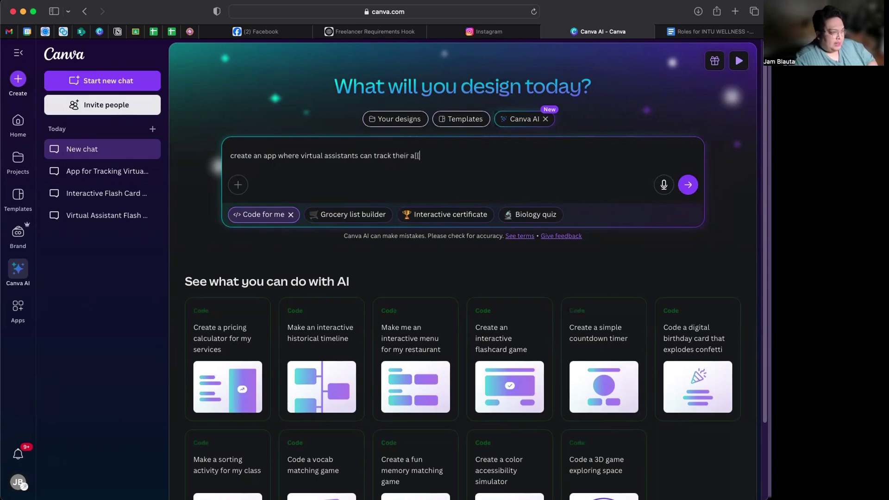
pyautogui.write('lpplication s')
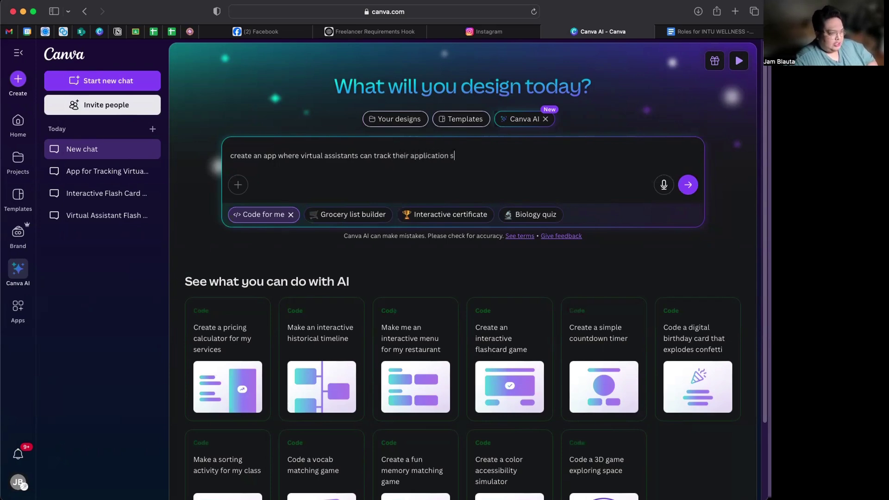
pyautogui.press('Return')
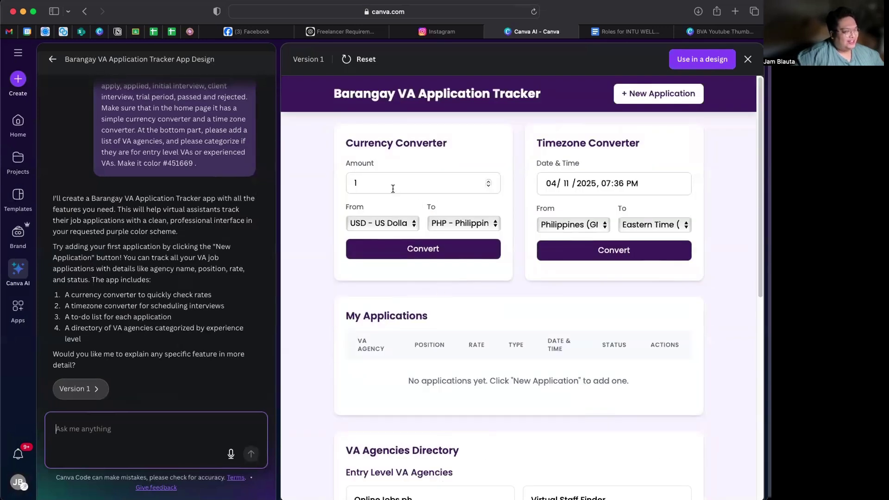
# Convert 1500 US Dollars to Philippine Pesos in the tracker's currency converter
pyautogui.click(411, 223)
pyautogui.click(411, 223)
pyautogui.moveTo(388, 188); pyautogui.dragTo(344, 184)
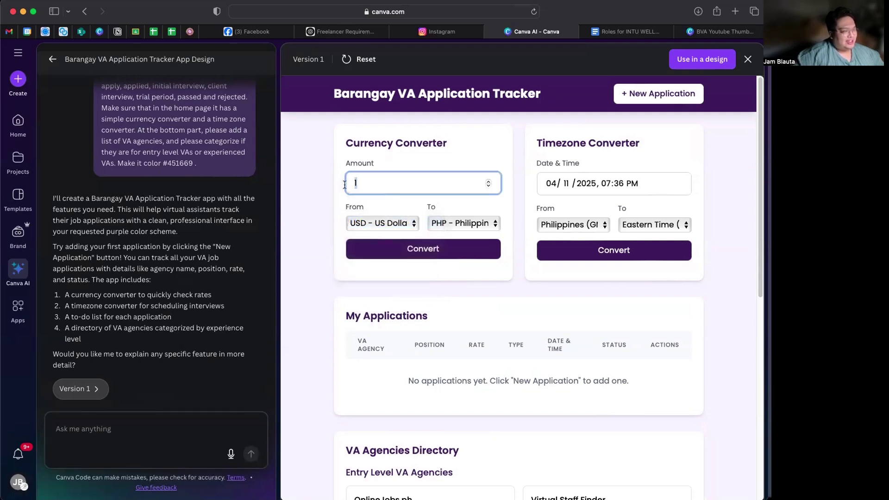
pyautogui.write('1500')
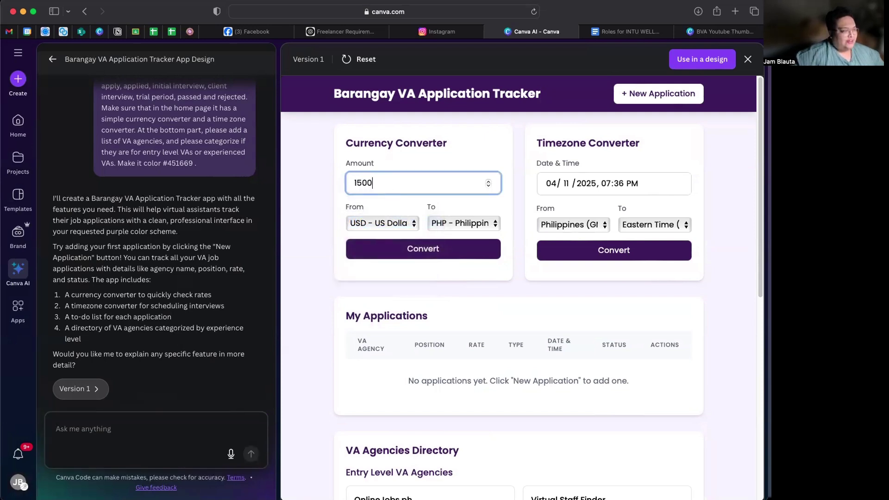
pyautogui.click(484, 226)
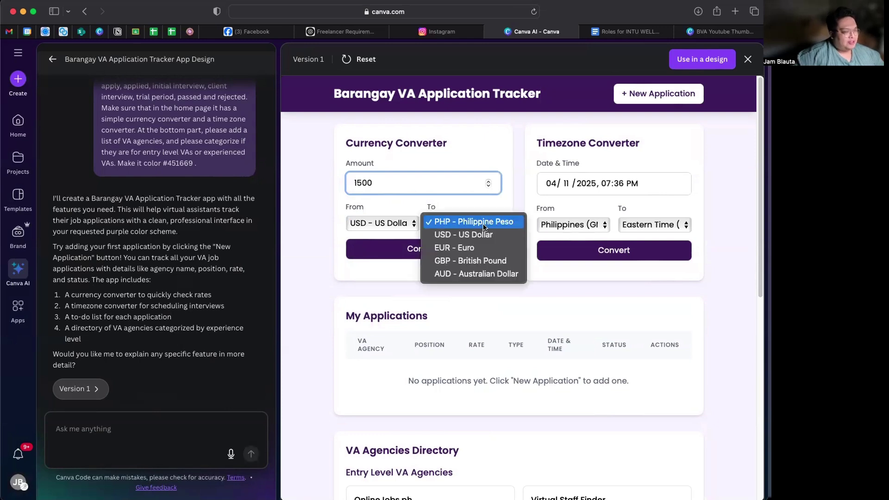
pyautogui.click(402, 250)
pyautogui.click(402, 250)
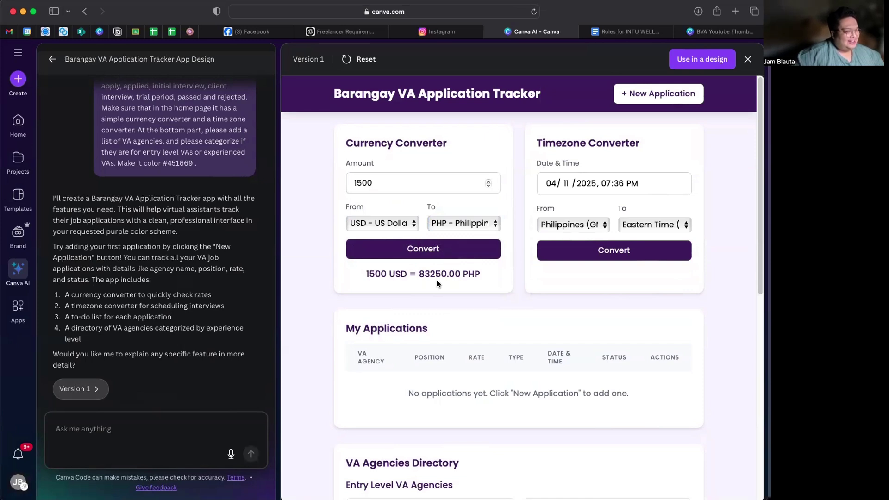
# Change the amount to 1 and convert again to get 1 USD = 55.50 PHP
pyautogui.click(443, 183)
pyautogui.press('BackSpace')
pyautogui.press('BackSpace')
pyautogui.press('BackSpace')
pyautogui.click(460, 257)
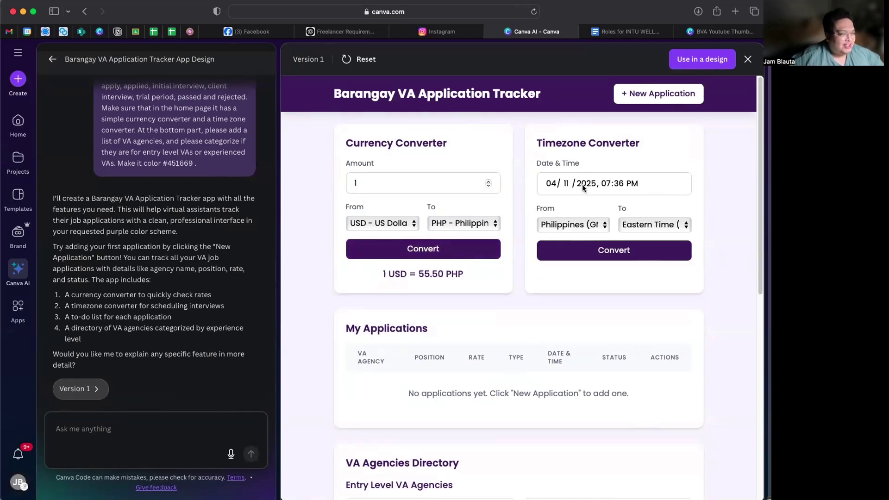
pyautogui.click(598, 221)
# Convert the date and time from Pacific Time to Philippines in the timezone converter
pyautogui.click(580, 236)
pyautogui.click(643, 224)
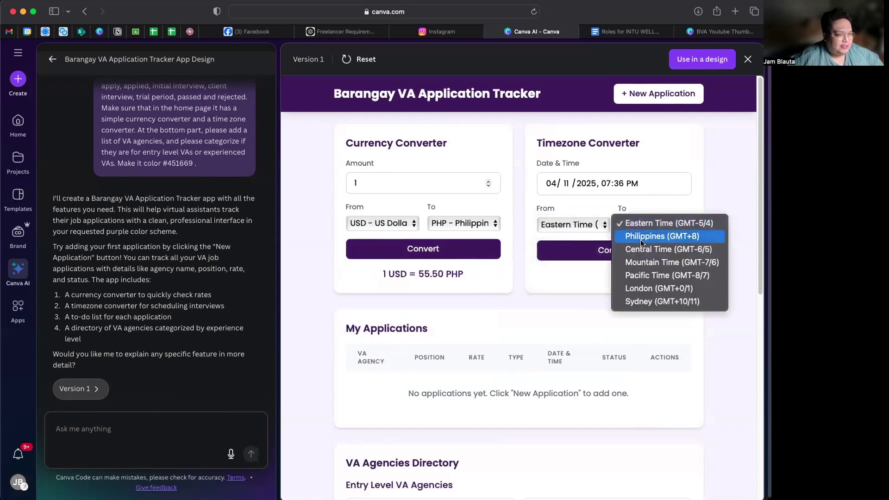
pyautogui.click(642, 241)
pyautogui.click(633, 226)
pyautogui.click(629, 227)
pyautogui.click(574, 225)
pyautogui.click(576, 260)
pyautogui.click(604, 250)
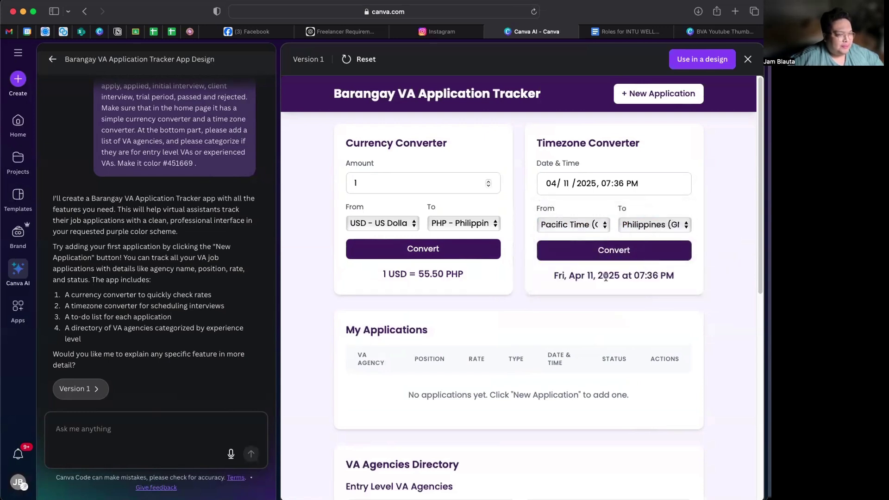
# Scroll through the agency directory below the converters
pyautogui.scroll(-5, 597, 264)
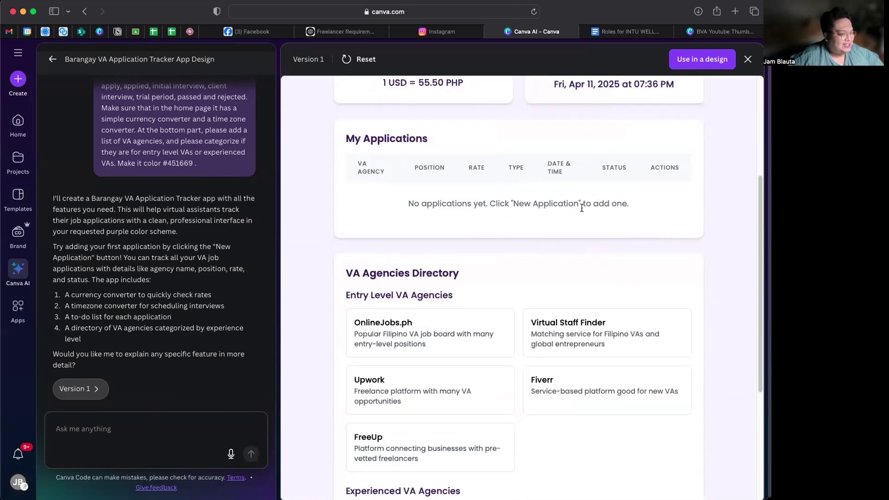
pyautogui.scroll(-3, 582, 208)
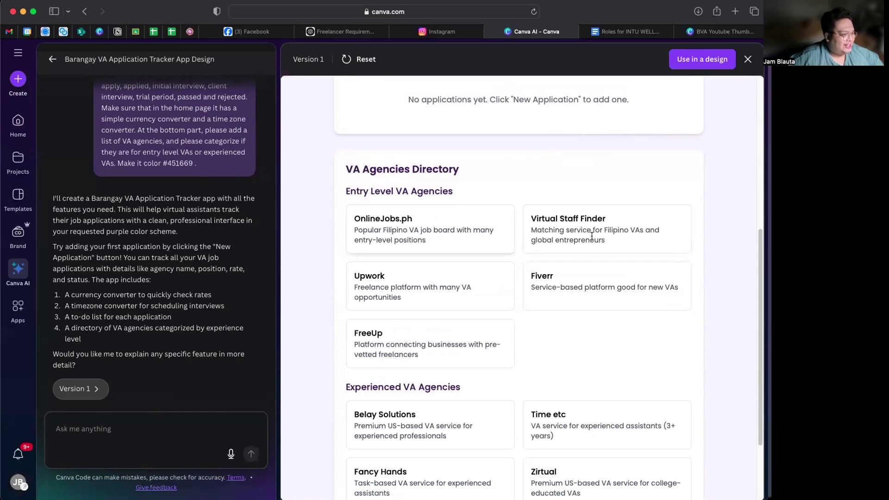
pyautogui.scroll(-3, 487, 254)
pyautogui.scroll(3, 513, 244)
pyautogui.scroll(-3, 512, 244)
pyautogui.scroll(5, 507, 226)
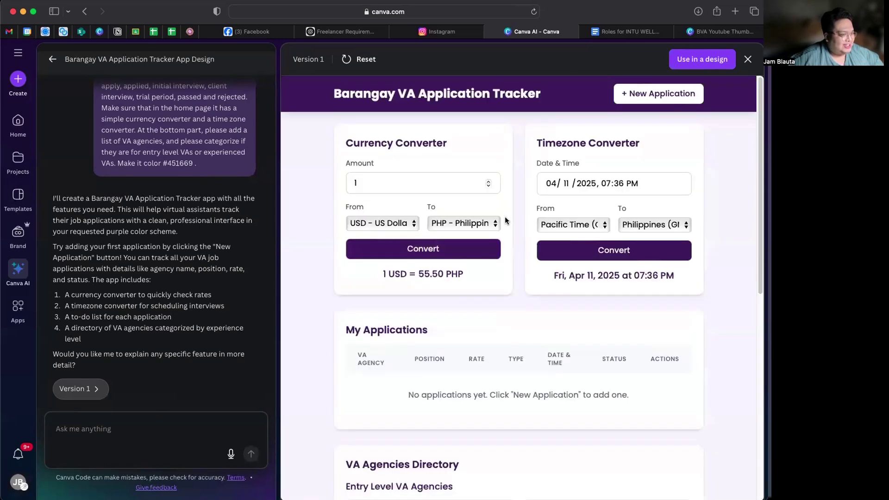
# Start a new application for Coconut VA as a Full-time Social Media Marketer
pyautogui.click(638, 94)
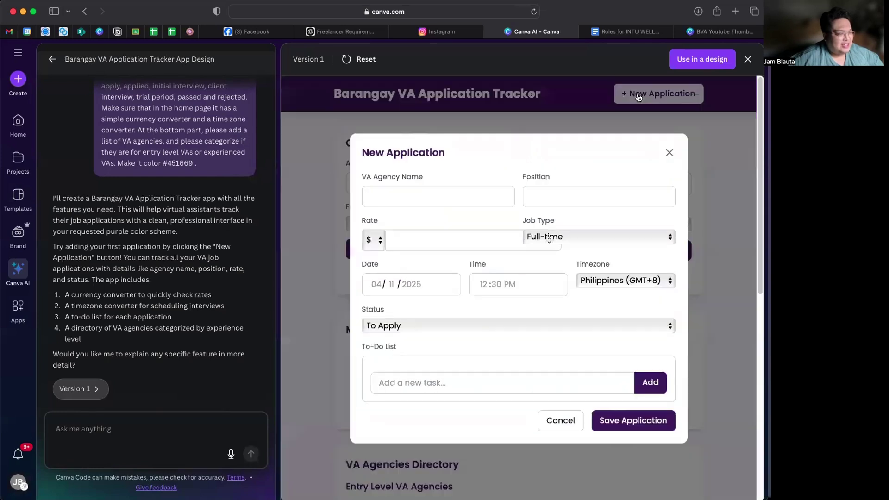
pyautogui.click(447, 192)
pyautogui.write('C')
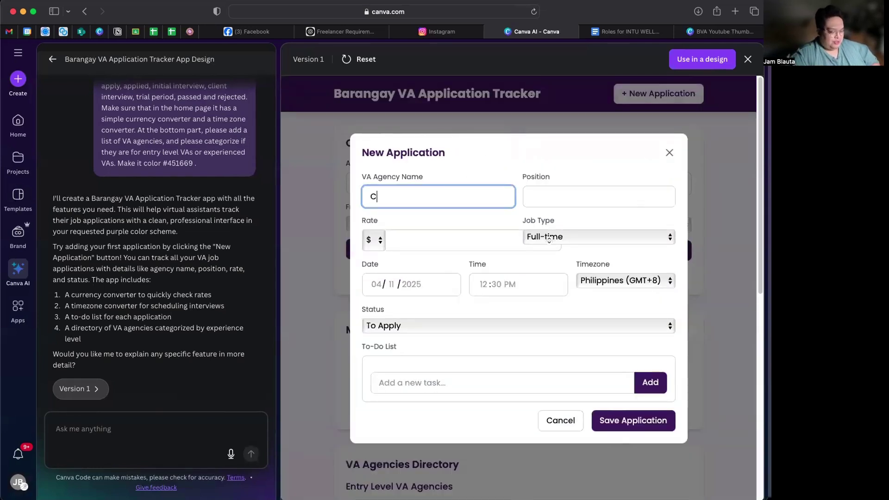
pyautogui.write('oconut VA')
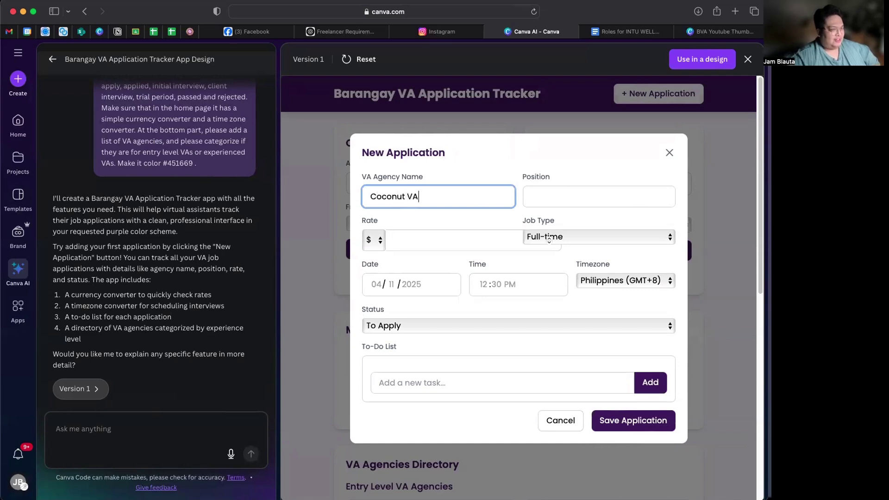
pyautogui.click(586, 195)
pyautogui.write('Social Media Markete')
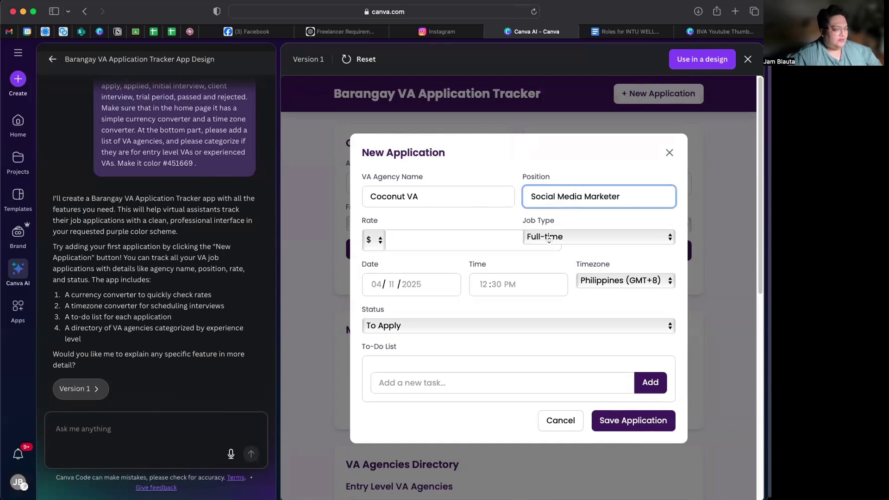
pyautogui.write('r')
pyautogui.click(606, 240)
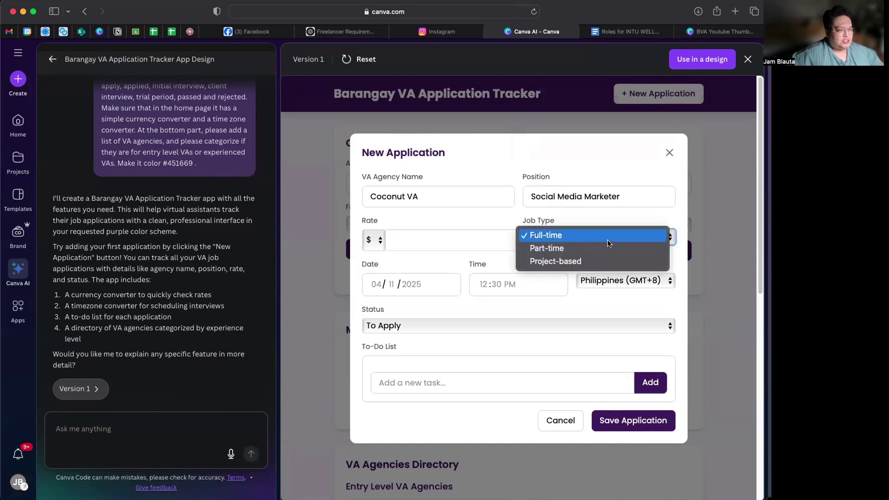
pyautogui.click(571, 235)
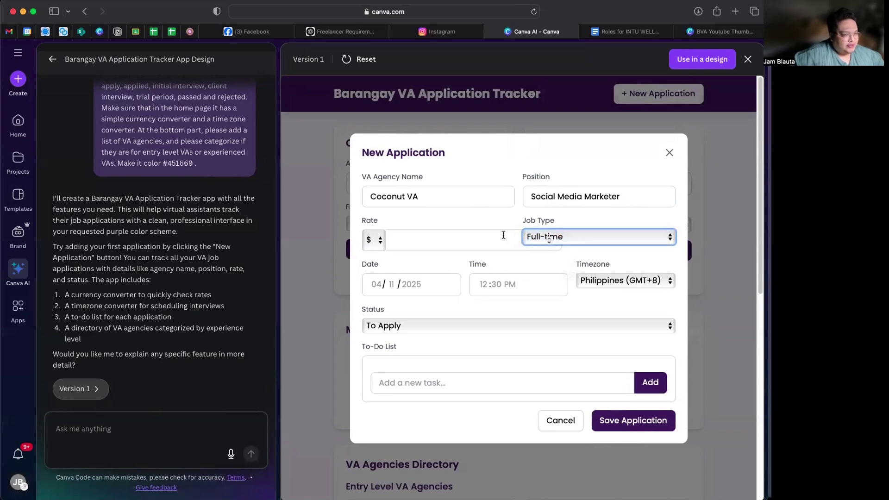
# Set the hourly rate to 20 in US dollars
pyautogui.click(442, 239)
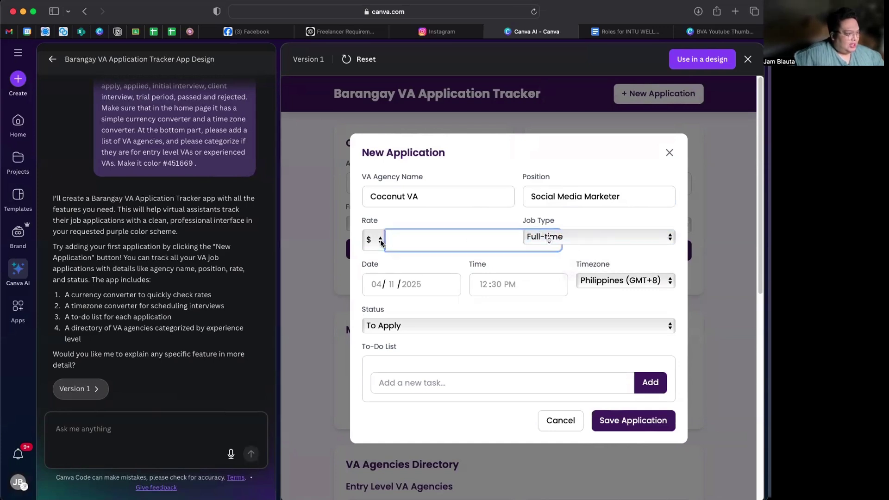
pyautogui.write('20')
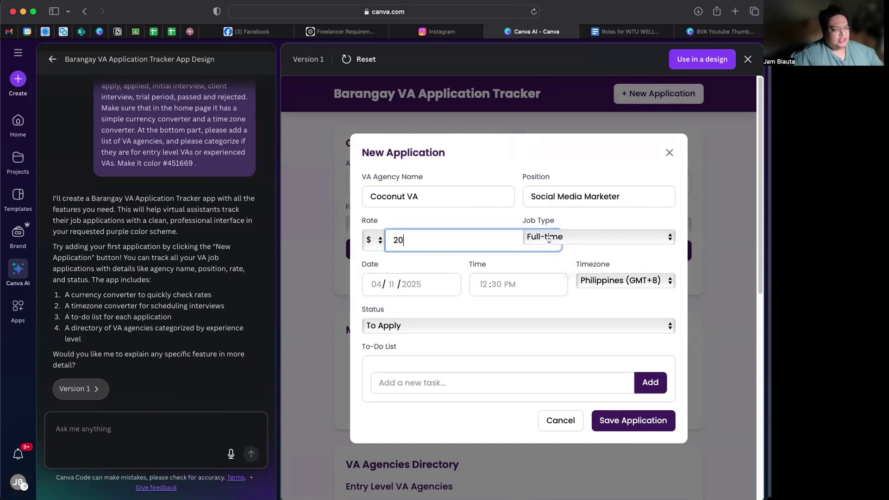
pyautogui.click(544, 255)
pyautogui.click(548, 244)
pyautogui.click(549, 239)
pyautogui.click(543, 255)
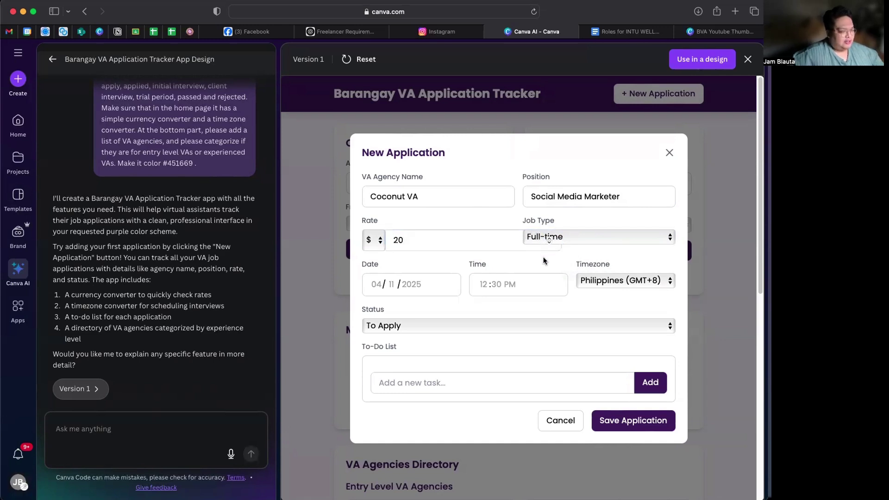
pyautogui.click(373, 240)
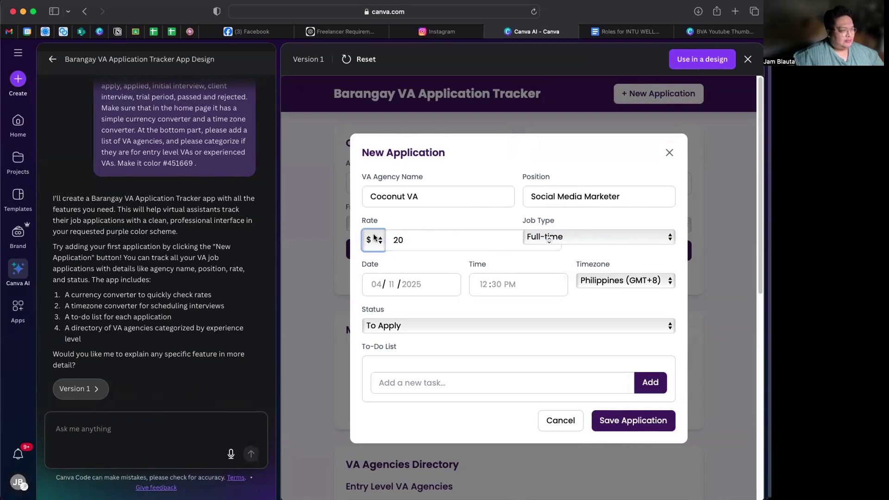
pyautogui.click(438, 260)
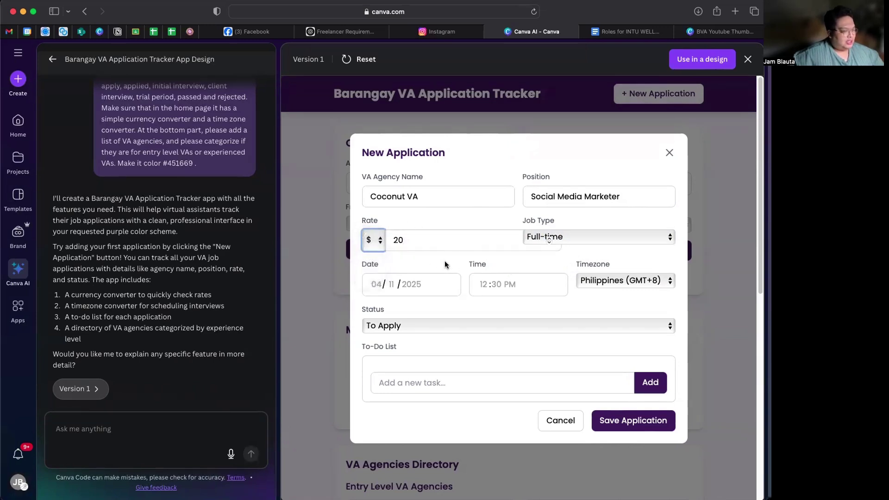
# Set the application date to April 7, 2025 and the time to 06:00 PM
pyautogui.click(378, 284)
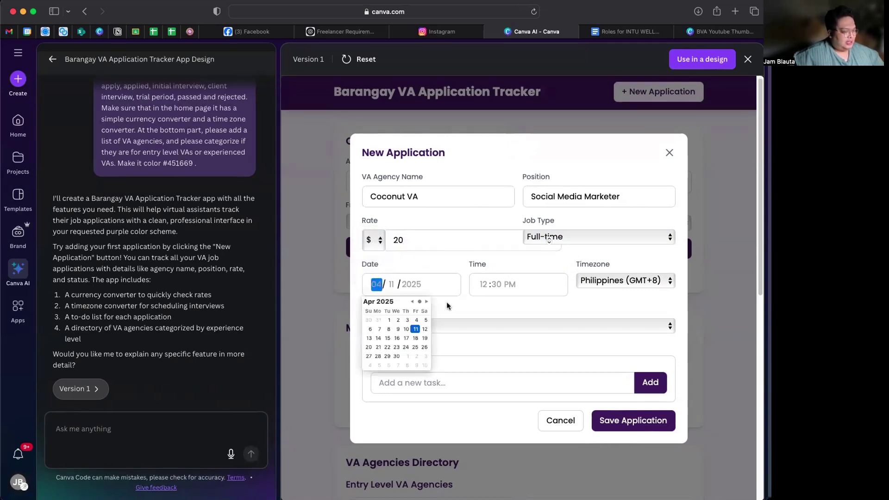
pyautogui.click(389, 320)
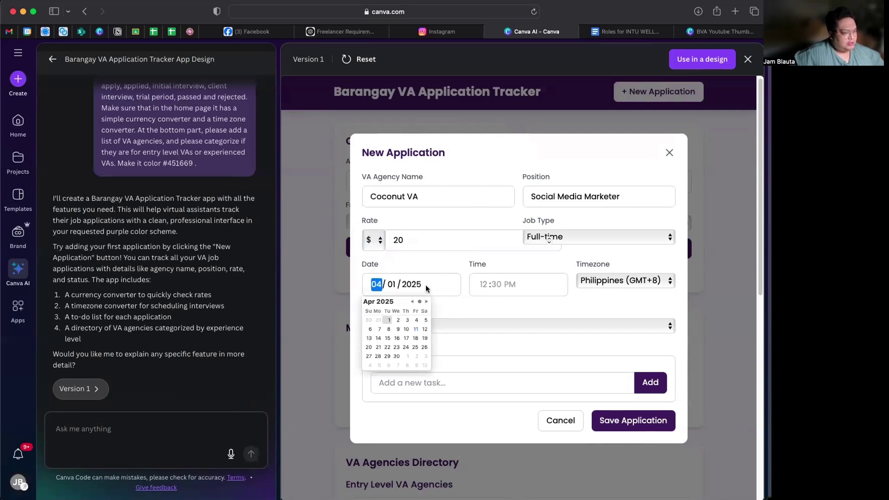
pyautogui.click(379, 329)
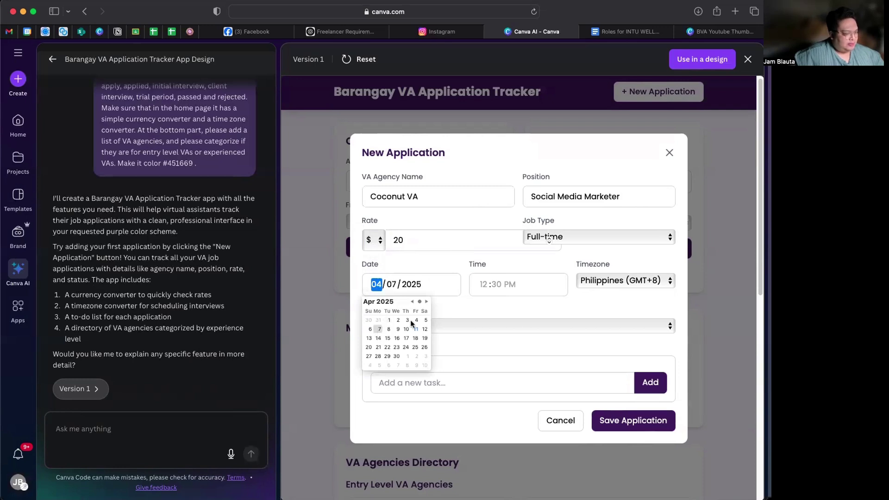
pyautogui.click(491, 285)
pyautogui.write('06:')
pyautogui.press('Tab')
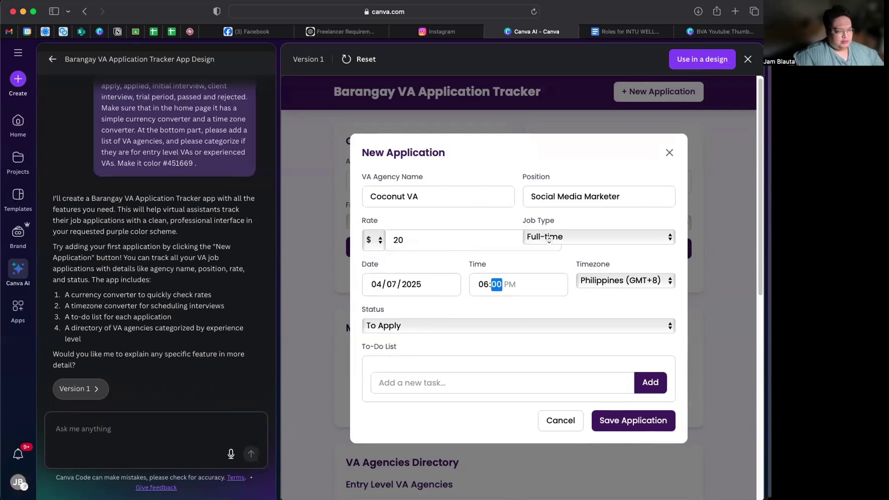
pyautogui.write('00')
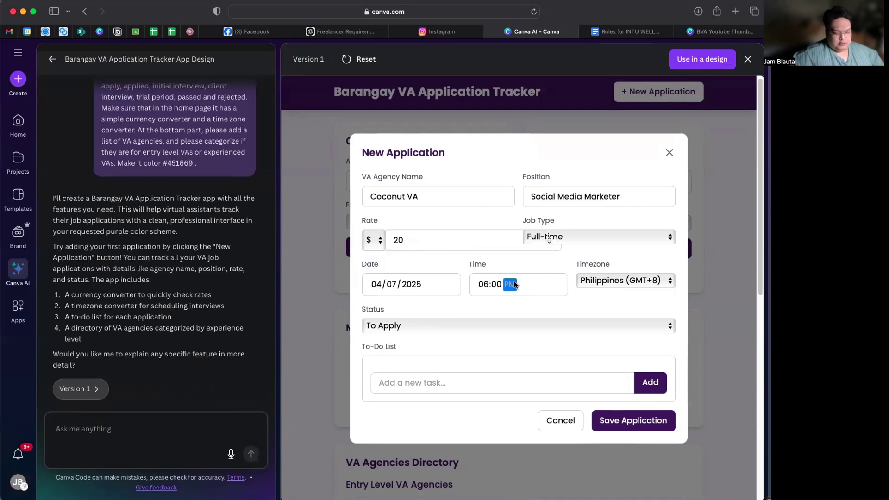
pyautogui.write('p')
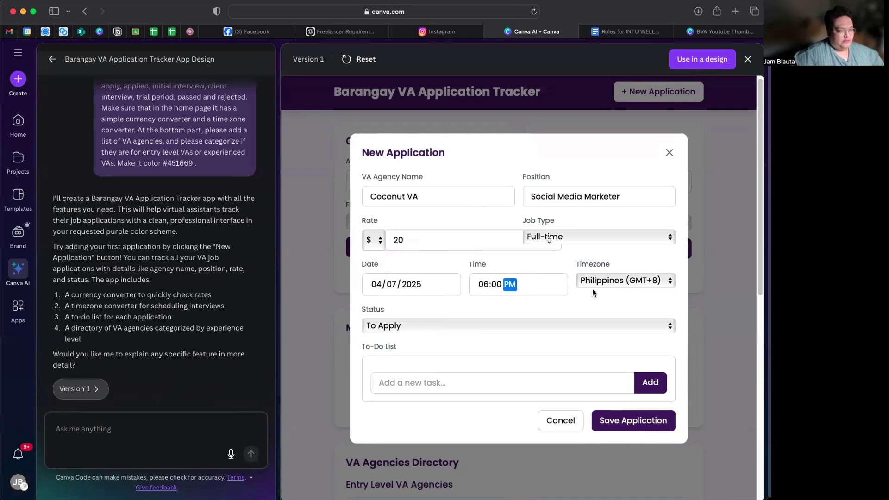
# Keep the Philippines (GMT+8) timezone and set the status to Applied
pyautogui.click(669, 281)
pyautogui.click(640, 280)
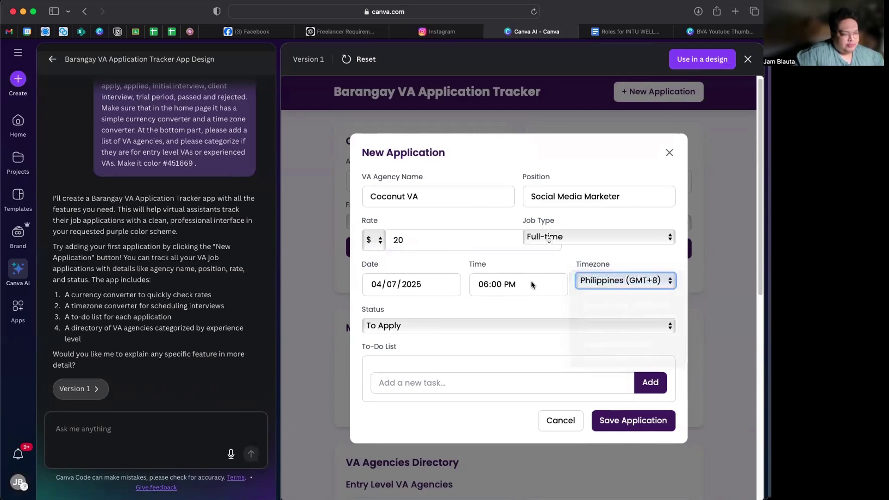
pyautogui.scroll(-1, 512, 320)
pyautogui.click(512, 319)
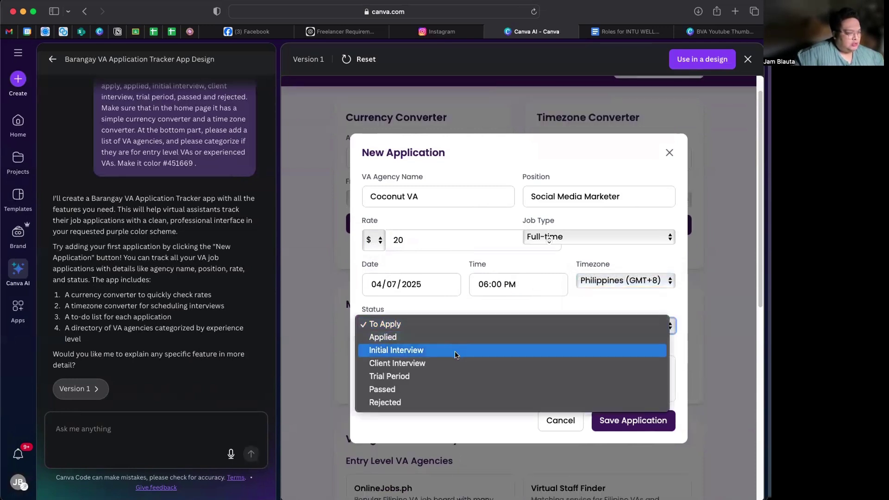
pyautogui.click(449, 335)
pyautogui.scroll(-3, 491, 343)
# Add a 'Resume' task to the application's to-do list
pyautogui.click(572, 379)
pyautogui.write('Resume')
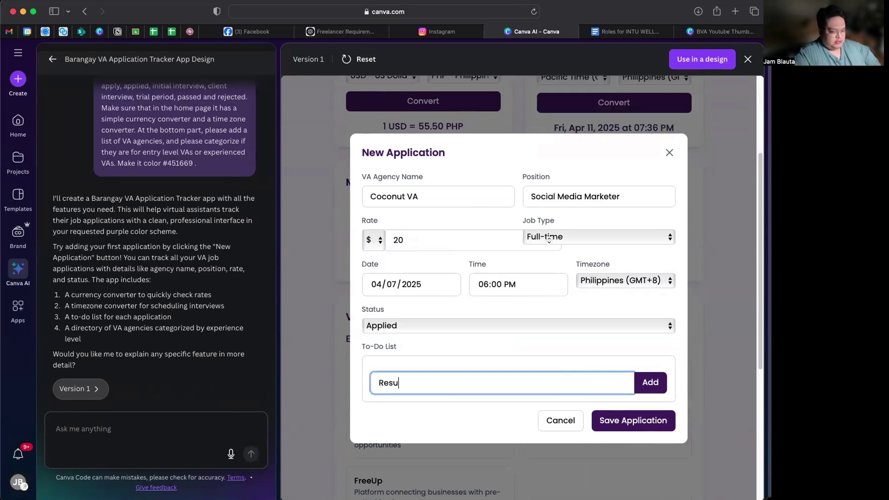
pyautogui.click(637, 385)
pyautogui.click(467, 387)
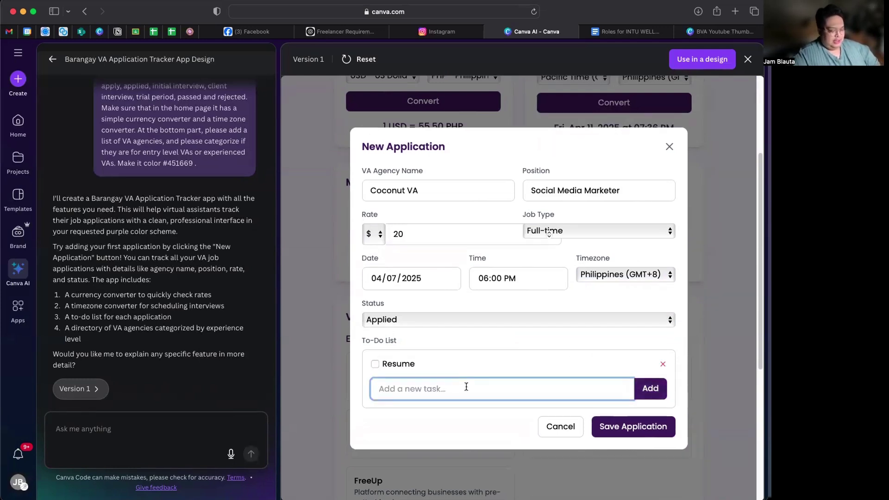
# Add an 'Introduction Video' task, check off Resume, and save the application
pyautogui.write('Introc')
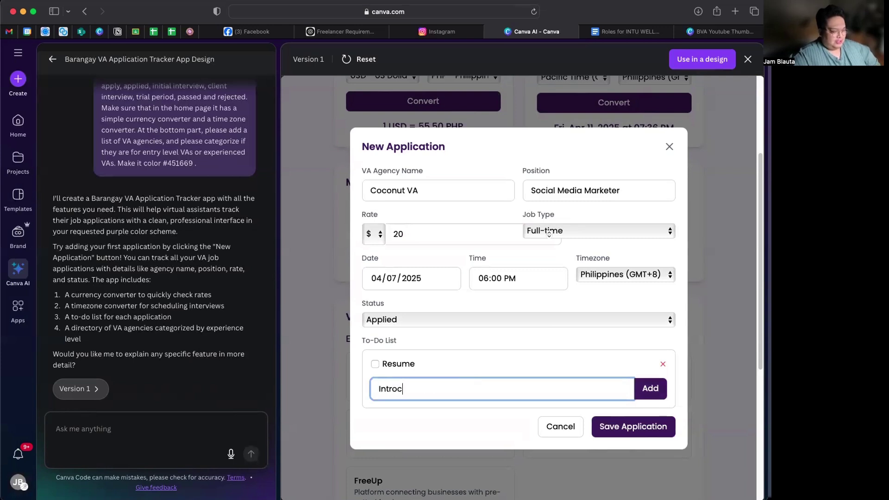
pyautogui.press('BackSpace')
pyautogui.write('duction')
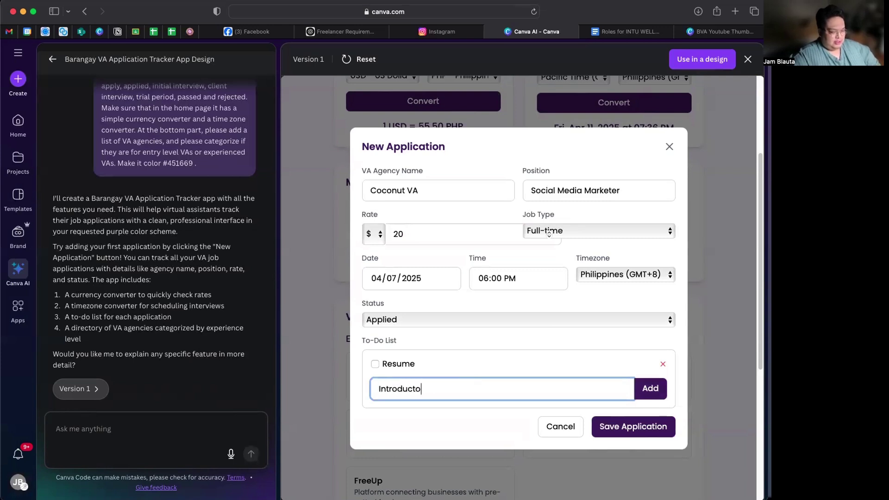
pyautogui.press('BackSpace')
pyautogui.press('BackSpace')
pyautogui.press('BackSpace')
pyautogui.write('ion Video')
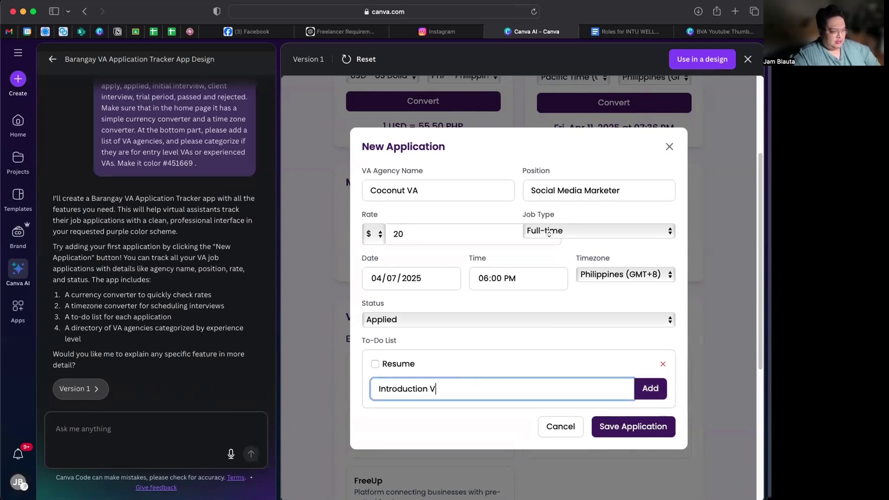
pyautogui.click(650, 389)
pyautogui.click(375, 356)
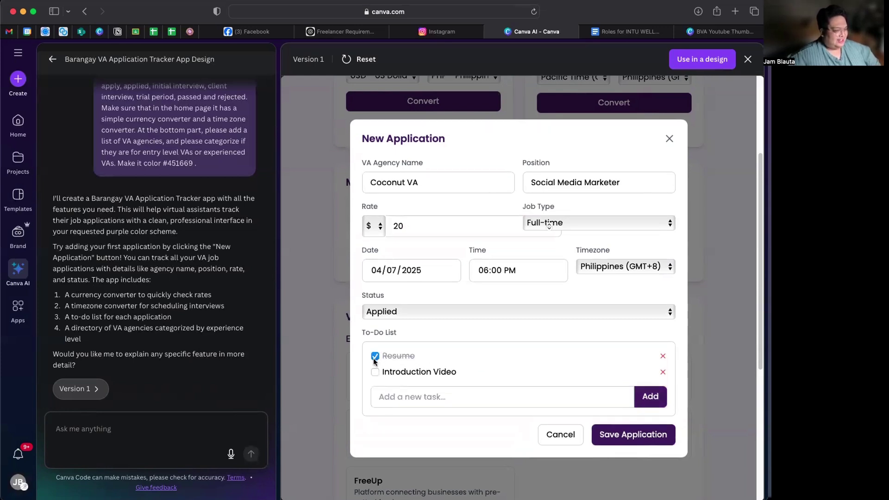
pyautogui.click(620, 434)
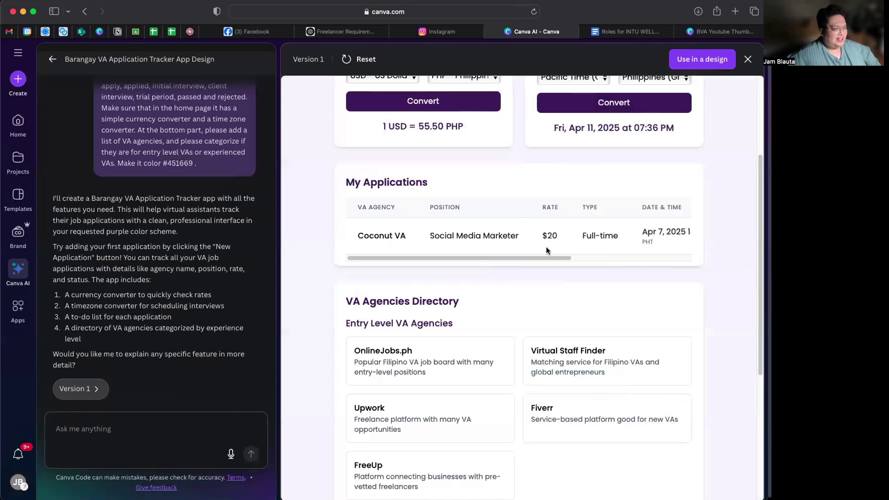
pyautogui.moveTo(539, 258)
pyautogui.mouseDown()
pyautogui.moveTo(676, 258)
pyautogui.moveTo(539, 250)
pyautogui.mouseUp()
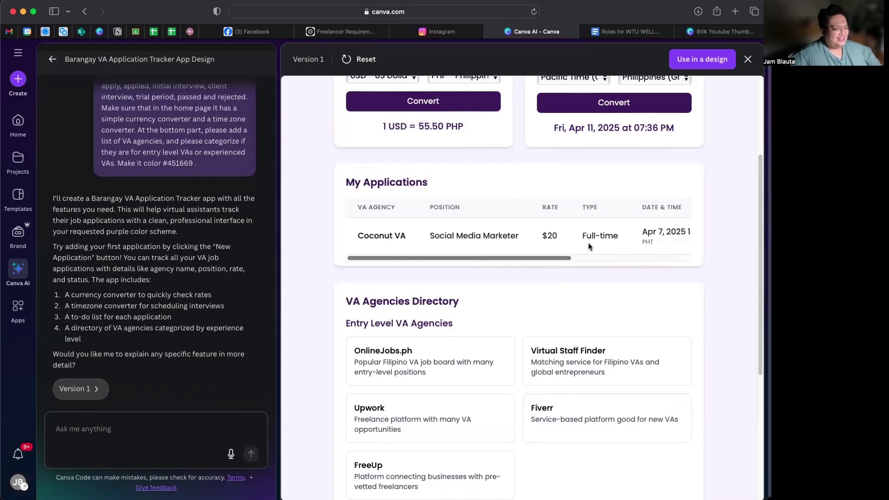
pyautogui.hscroll(5, 588, 242)
pyautogui.scroll(-4, 630, 319)
pyautogui.scroll(4, 596, 331)
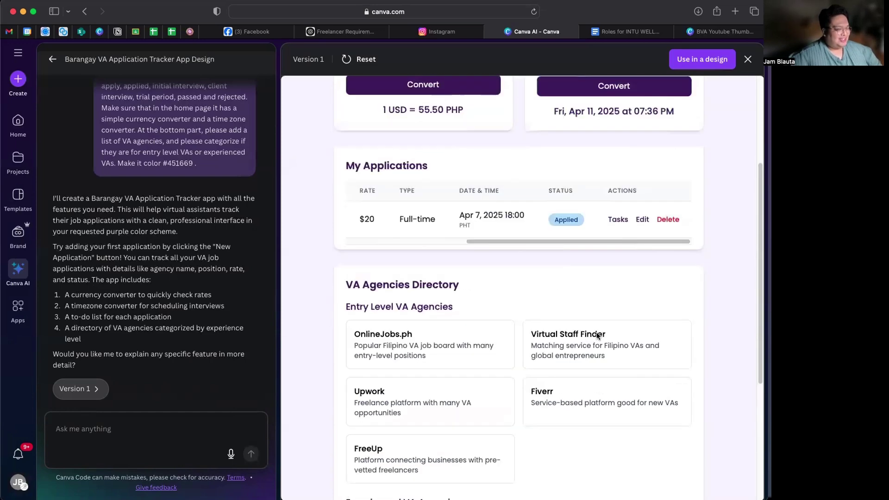
pyautogui.scroll(-4, 579, 301)
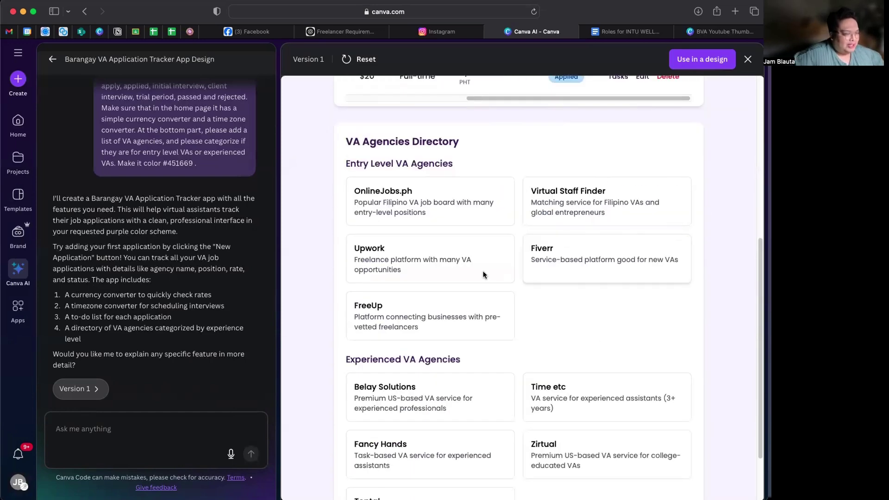
pyautogui.scroll(-2, 488, 330)
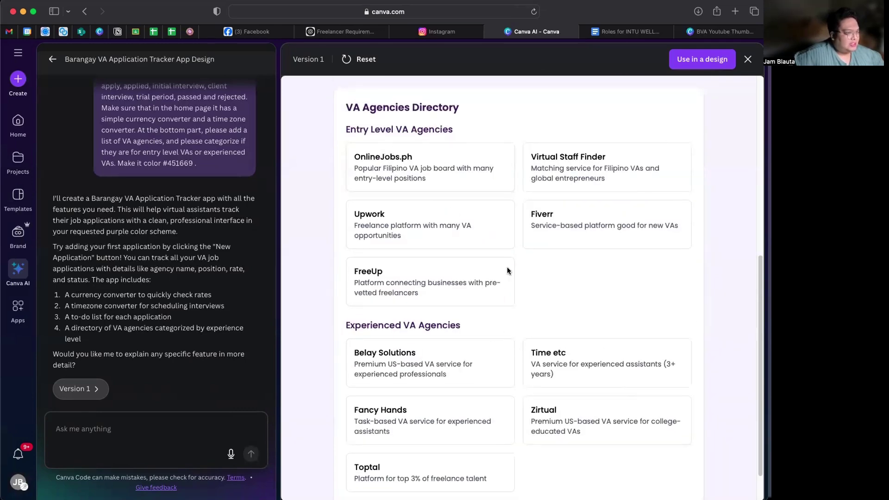
pyautogui.scroll(1, 430, 199)
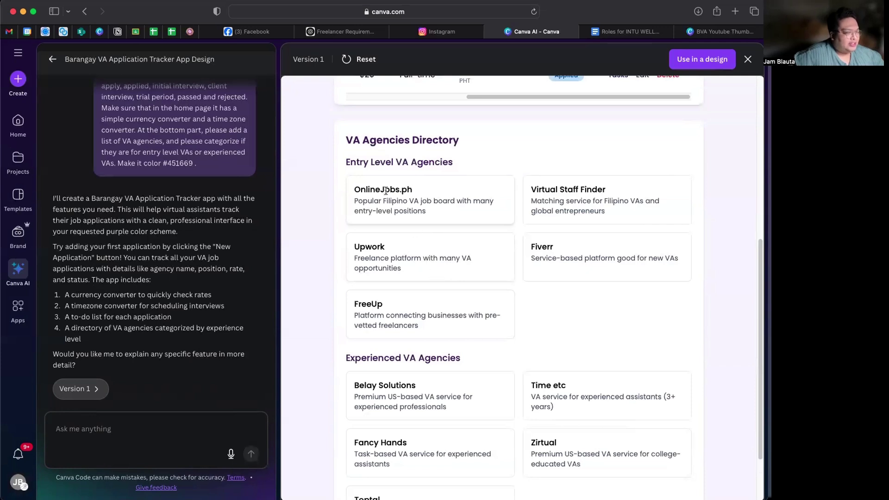
# Type a follow-up asking whether the VA Agencies list can link to each agency's website
pyautogui.click(132, 426)
pyautogui.write('can the VA')
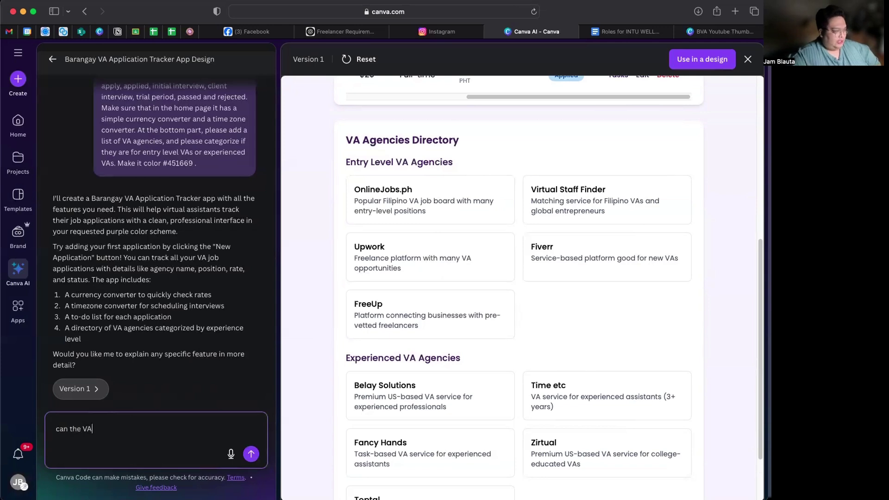
pyautogui.press('BackSpace')
pyautogui.press('BackSpace')
pyautogui.write('list of ')
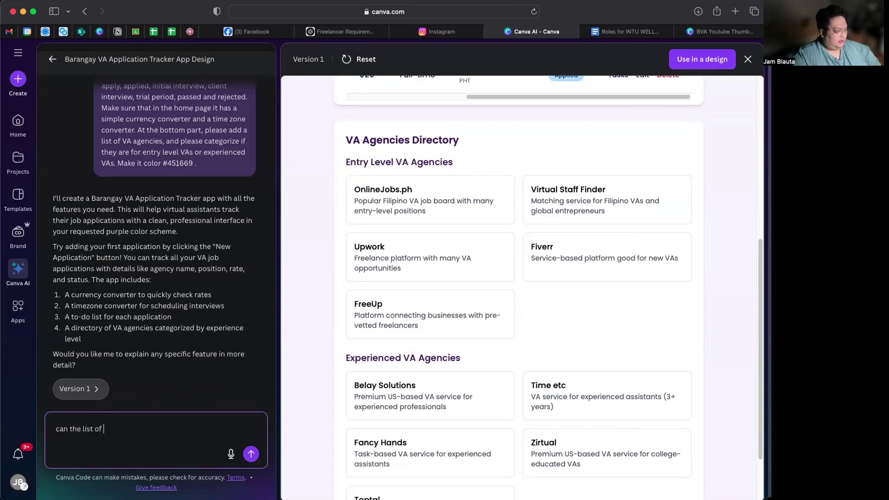
pyautogui.write('VA Agencies have l')
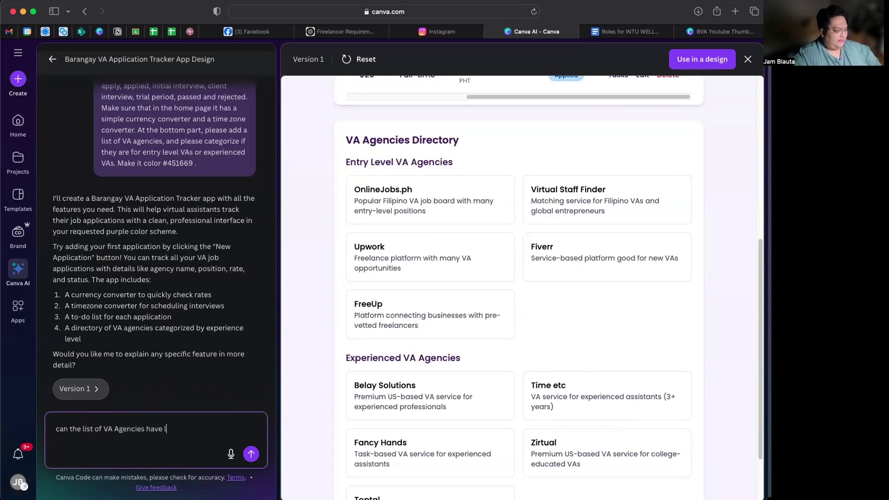
pyautogui.write('inks or')
pyautogui.press('BackSpace')
pyautogui.press('BackSpace')
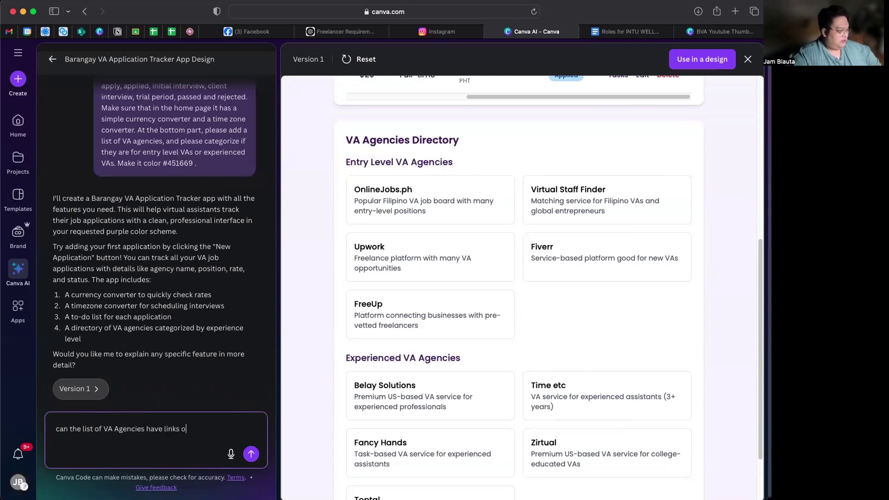
pyautogui.press('BackSpace')
pyautogui.press('BackSpace')
pyautogui.write('r can lead to')
pyautogui.press('BackSpace')
pyautogui.press('BackSpace')
pyautogui.write('you to the')
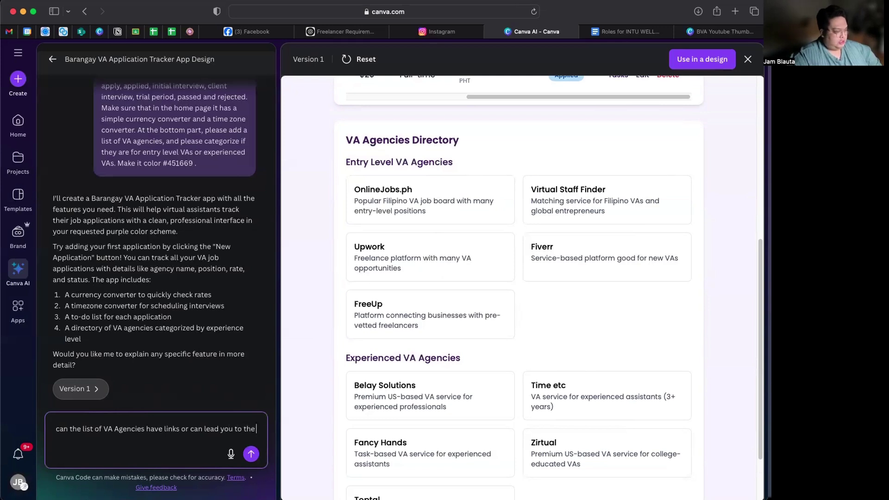
pyautogui.write(' website')
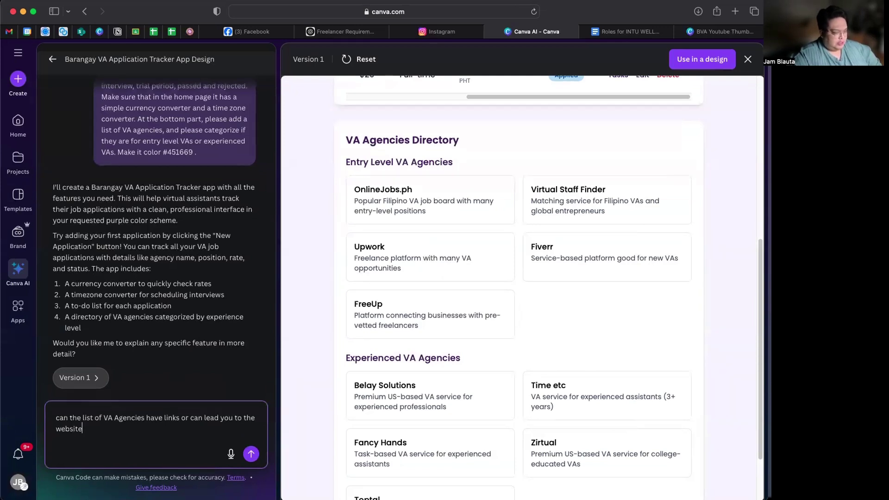
pyautogui.write(' upon cloi')
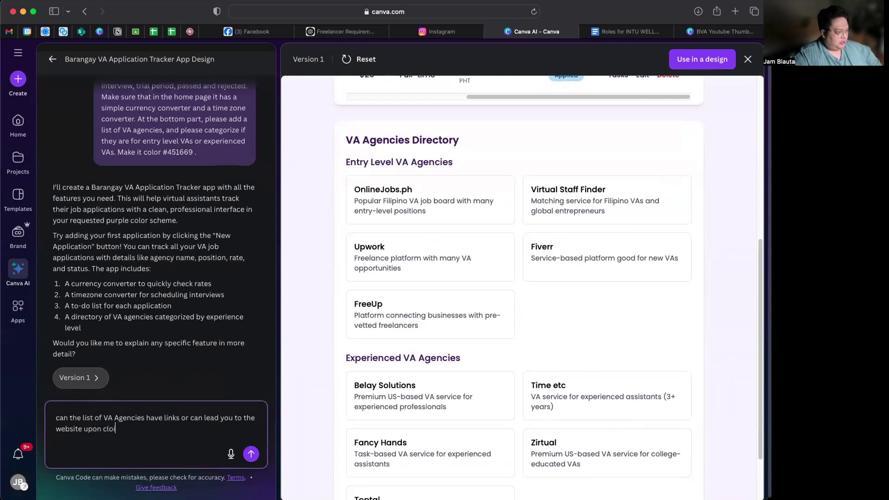